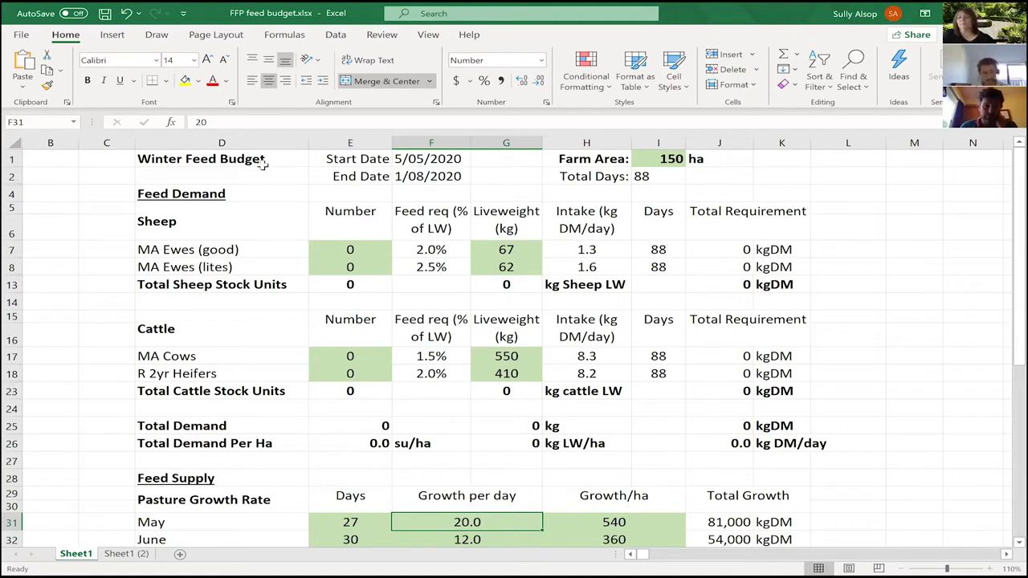
# Step: Review the winter feed budget's start date, end date, farm area and the formula for total days
pyautogui.click(434, 160)
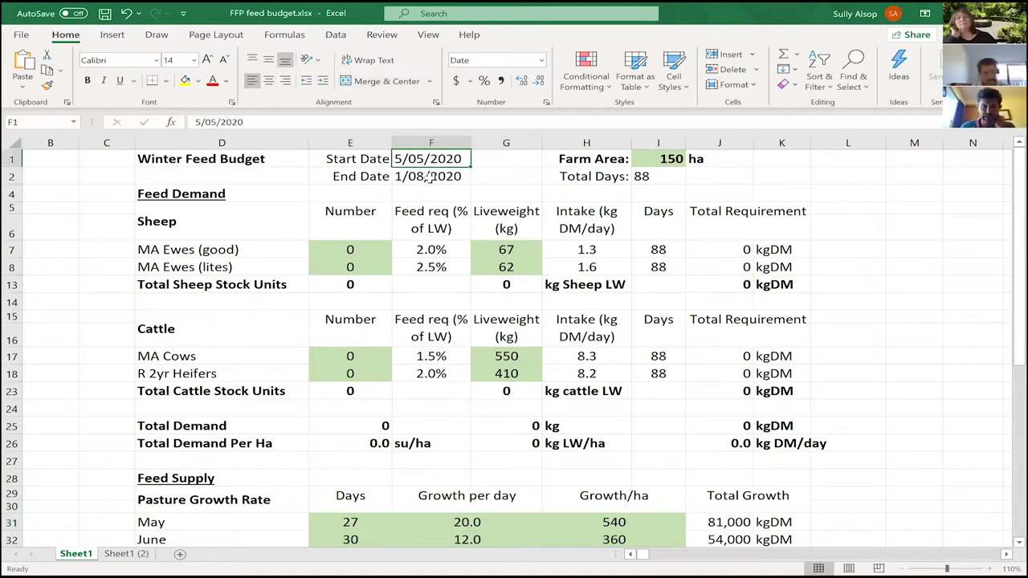
pyautogui.click(439, 183)
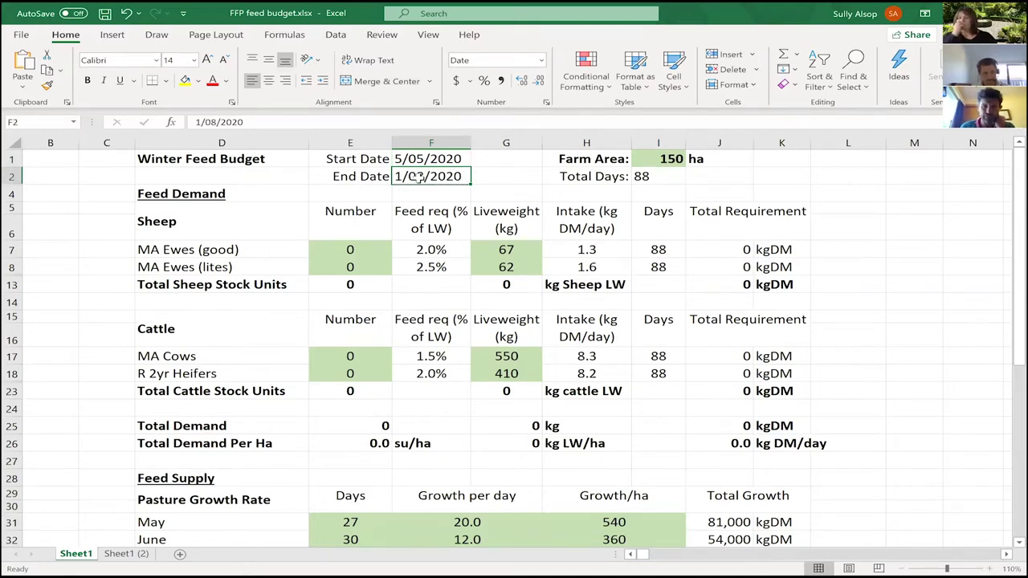
pyautogui.click(664, 161)
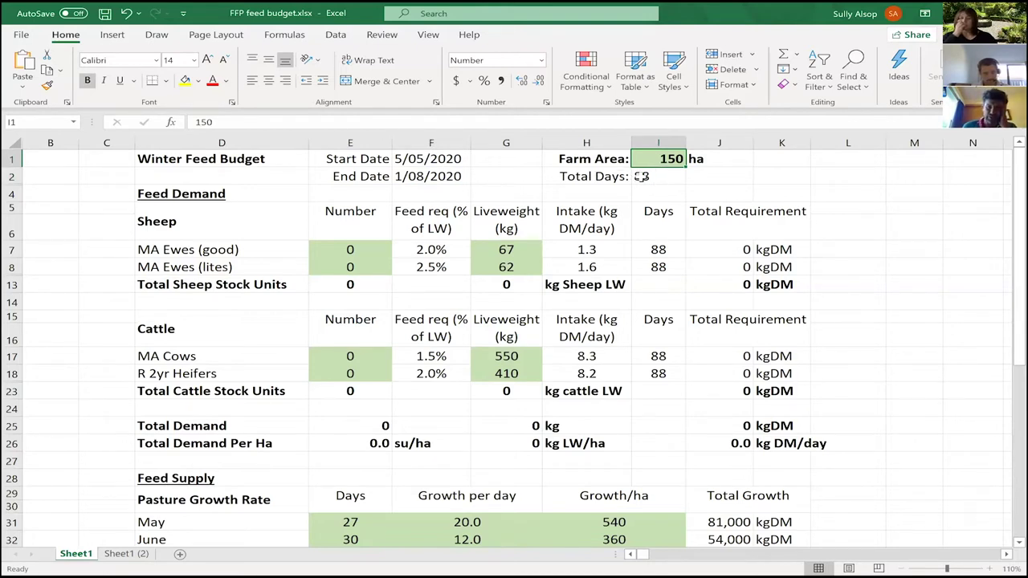
pyautogui.click(641, 175)
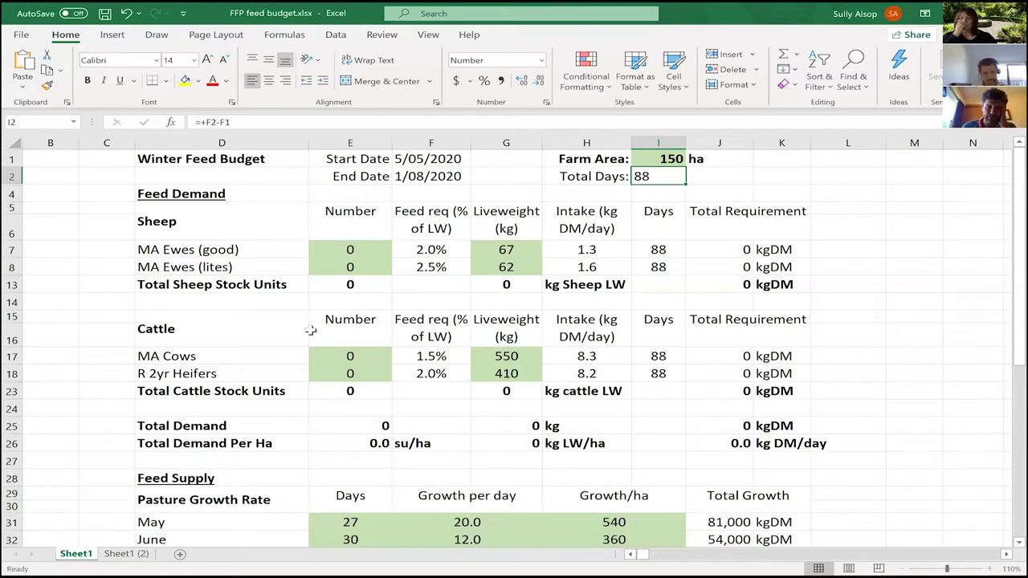
# Step: Set the number of MA Ewes (good) to 515 and check their liveweight, feed requirement and daily intake formula
pyautogui.click(338, 249)
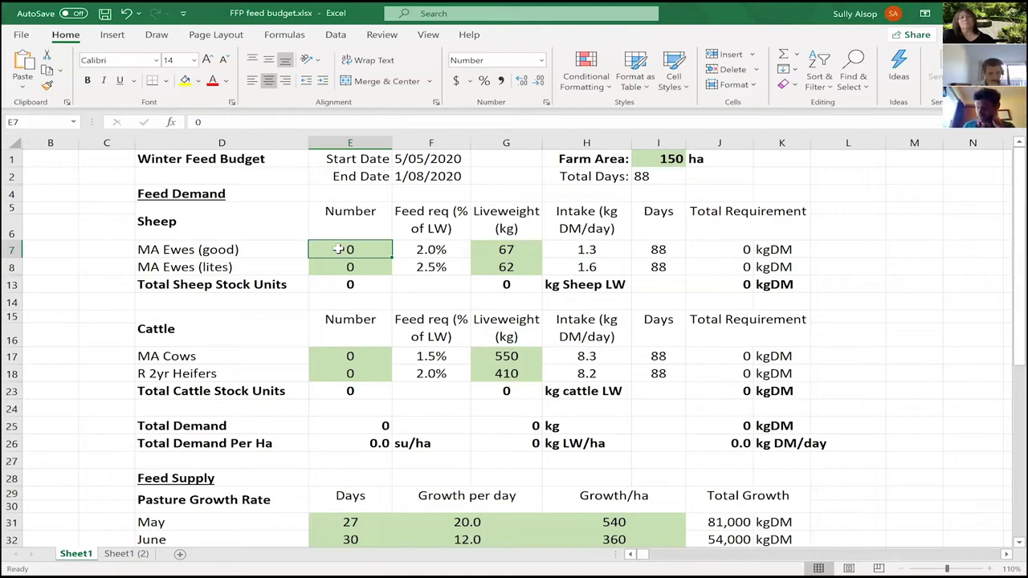
pyautogui.write('515')
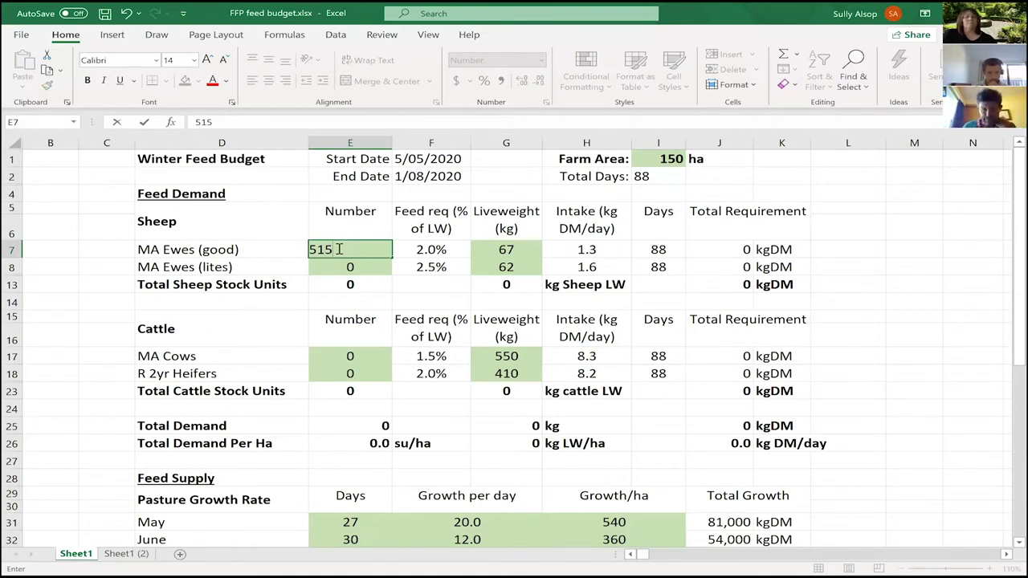
pyautogui.hotkey('ctrl', 'Return')
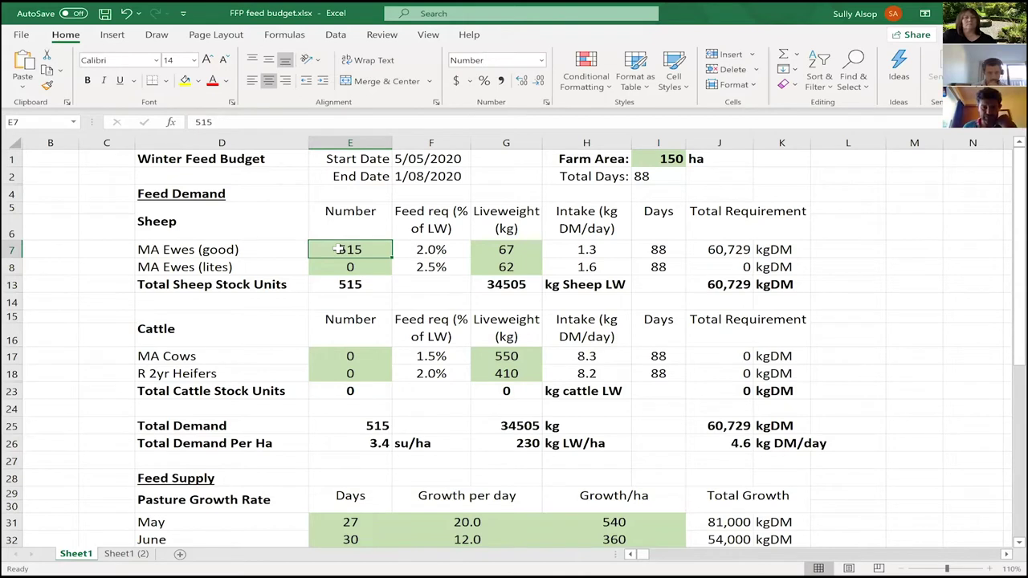
pyautogui.click(498, 251)
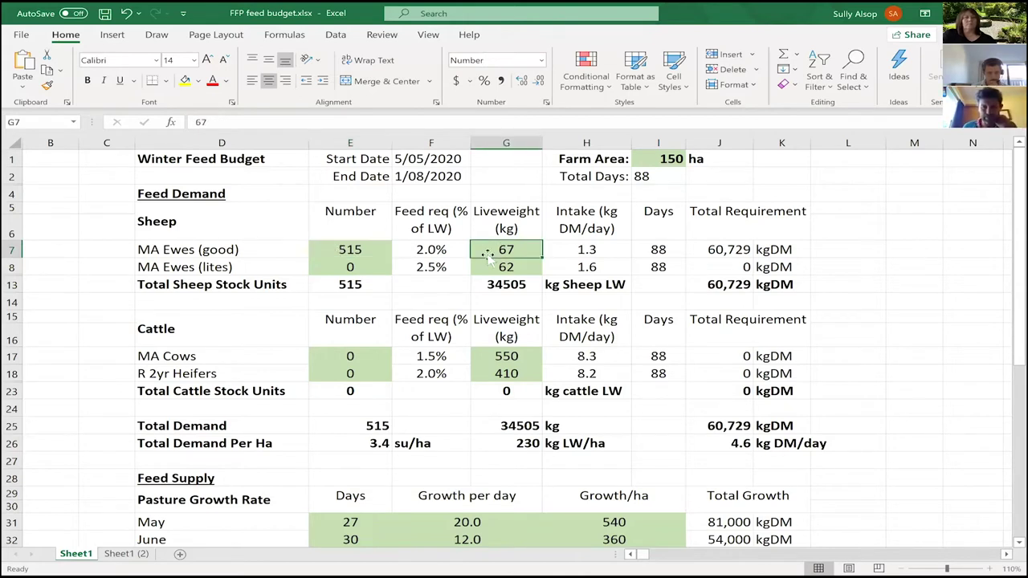
pyautogui.click(436, 254)
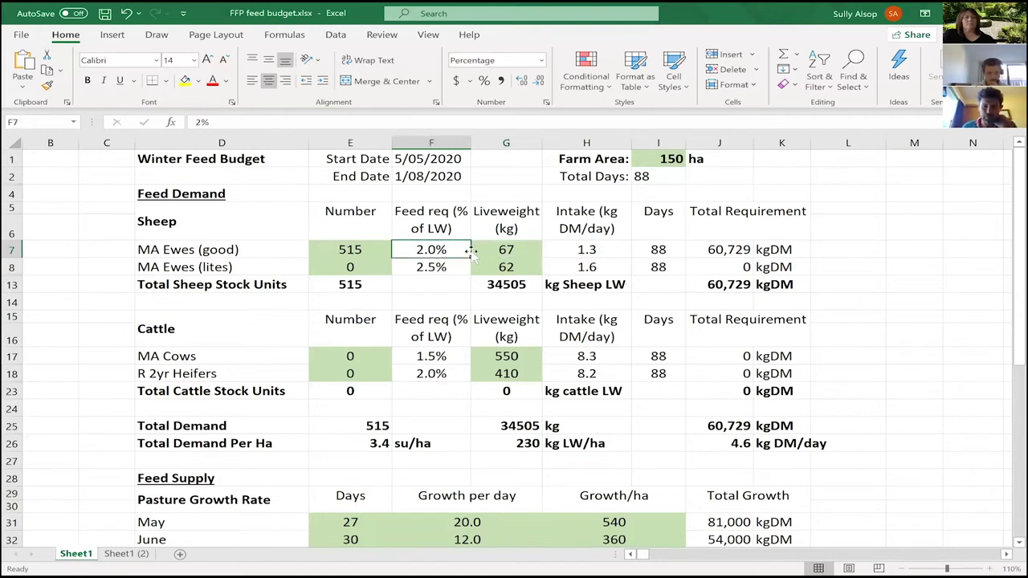
pyautogui.click(572, 251)
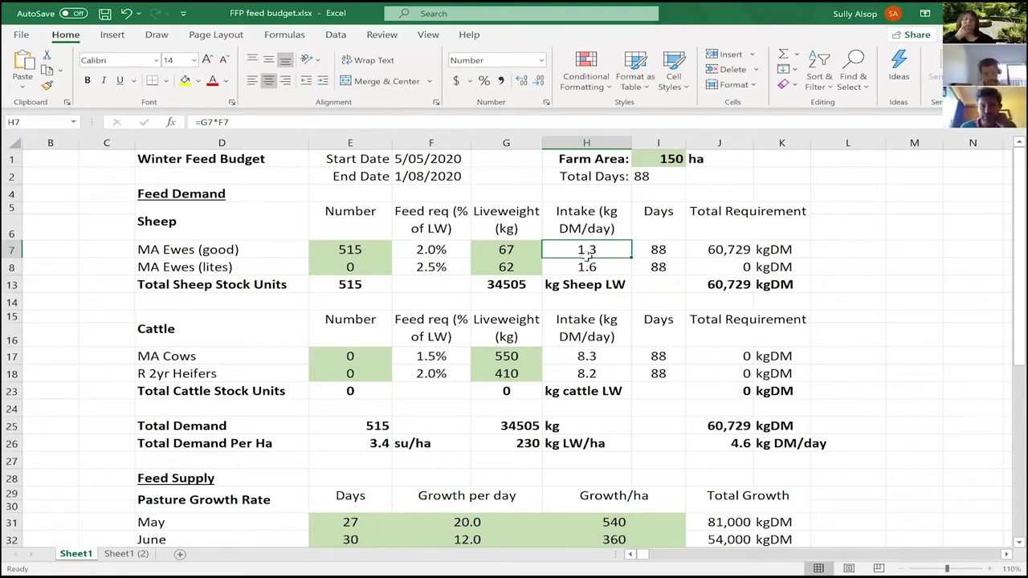
# Step: Set the number of MA Ewes (lites) to 431 and check their liveweight, feed requirement and daily intake formula
pyautogui.click(366, 267)
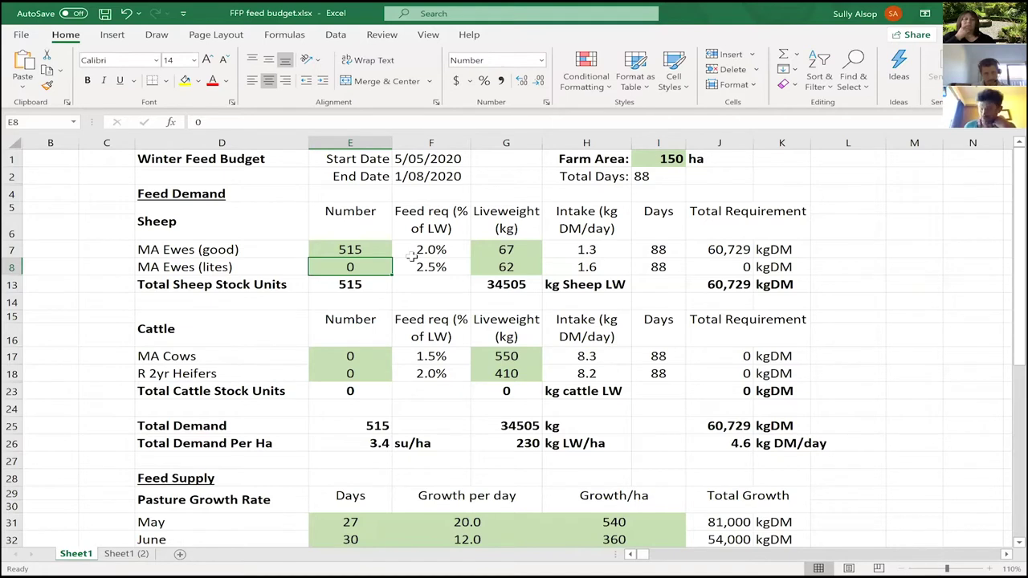
pyautogui.write('43')
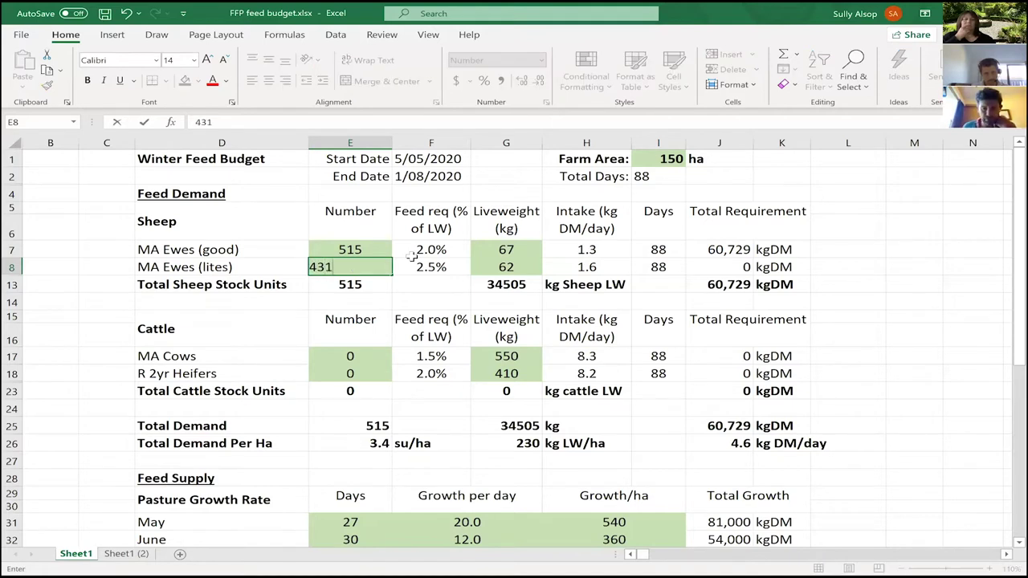
pyautogui.write('1')
pyautogui.press('Tab')
pyautogui.press('Tab')
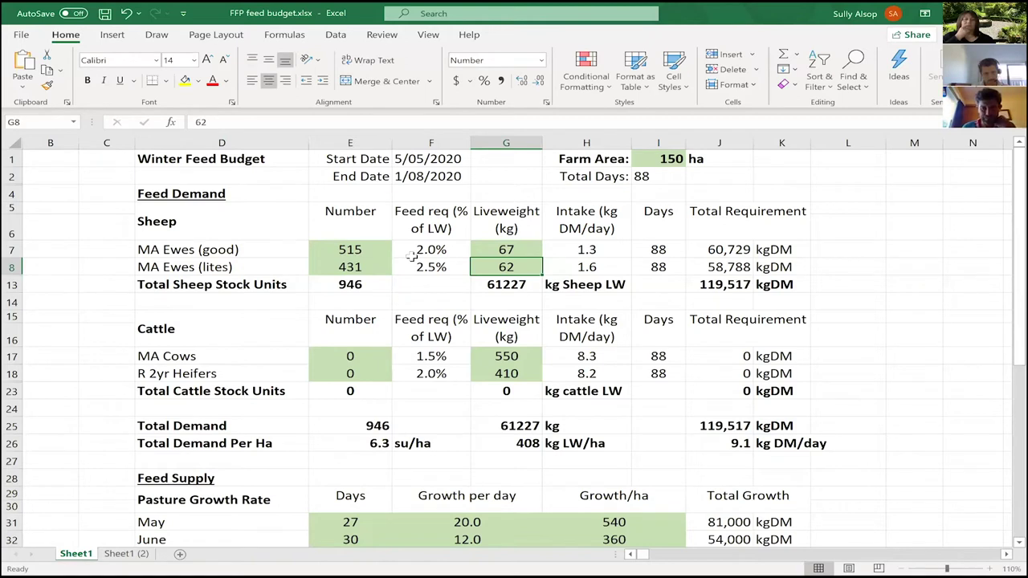
pyautogui.click(412, 260)
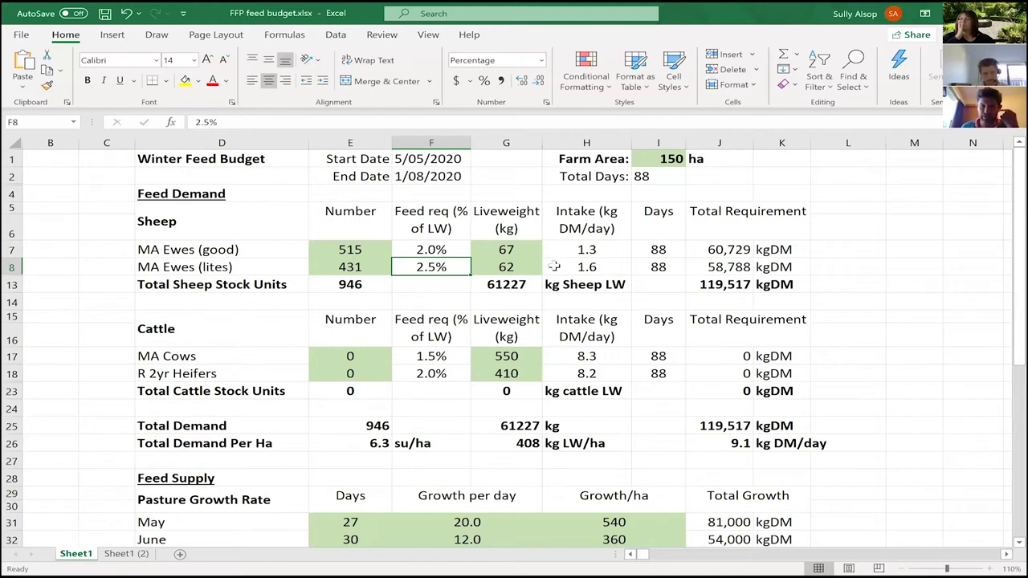
pyautogui.click(567, 268)
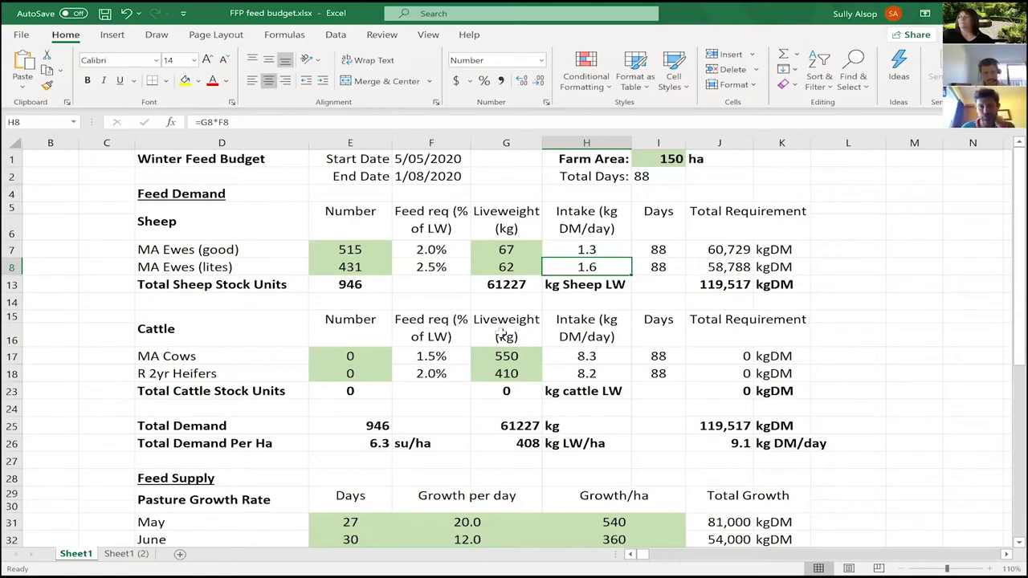
# Step: Enter the cattle numbers in the feed demand: 36 MA Cows and 107 R 2yr Heifers
pyautogui.scroll(-1, 406, 311)
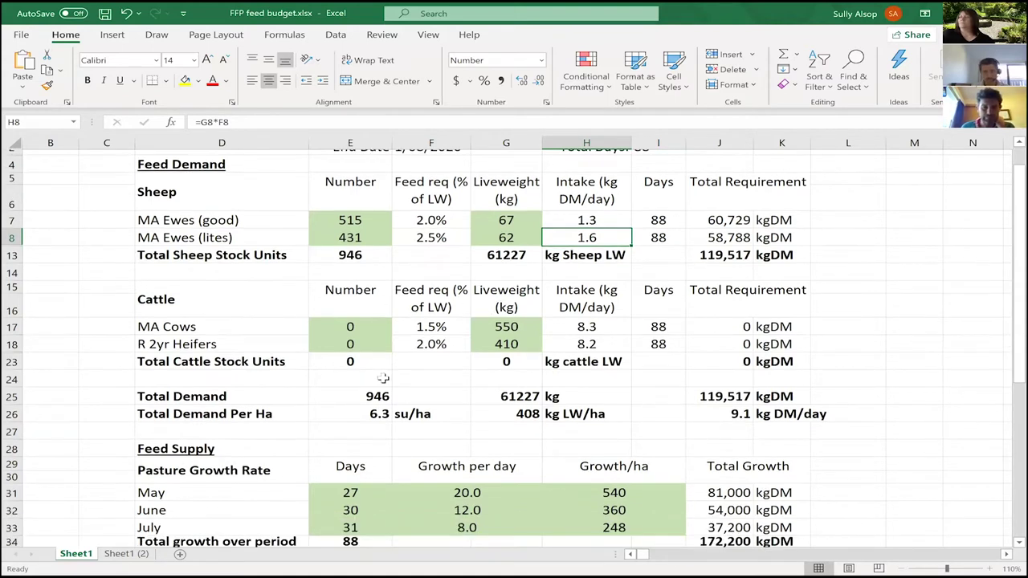
pyautogui.click(350, 326)
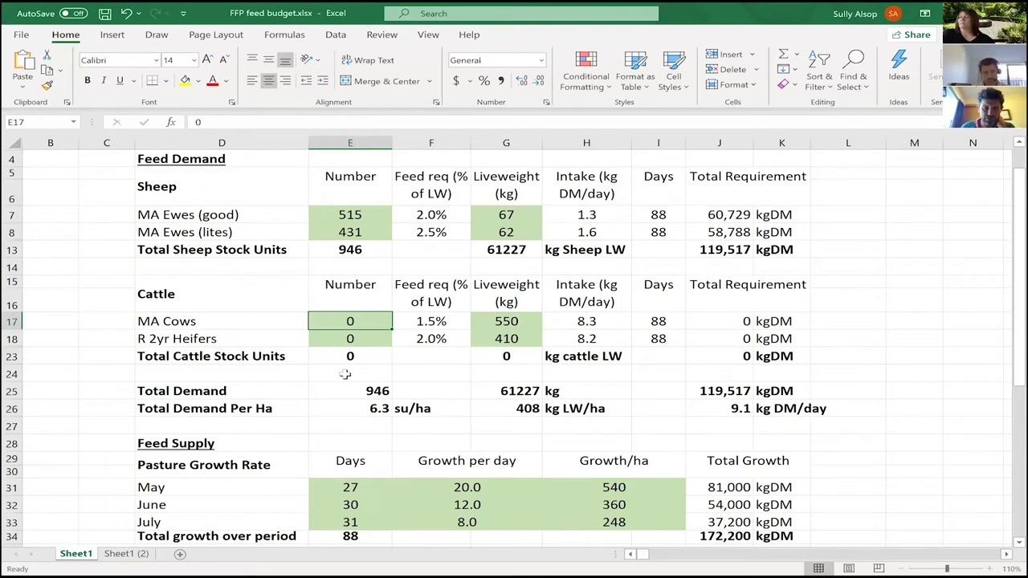
pyautogui.write('36')
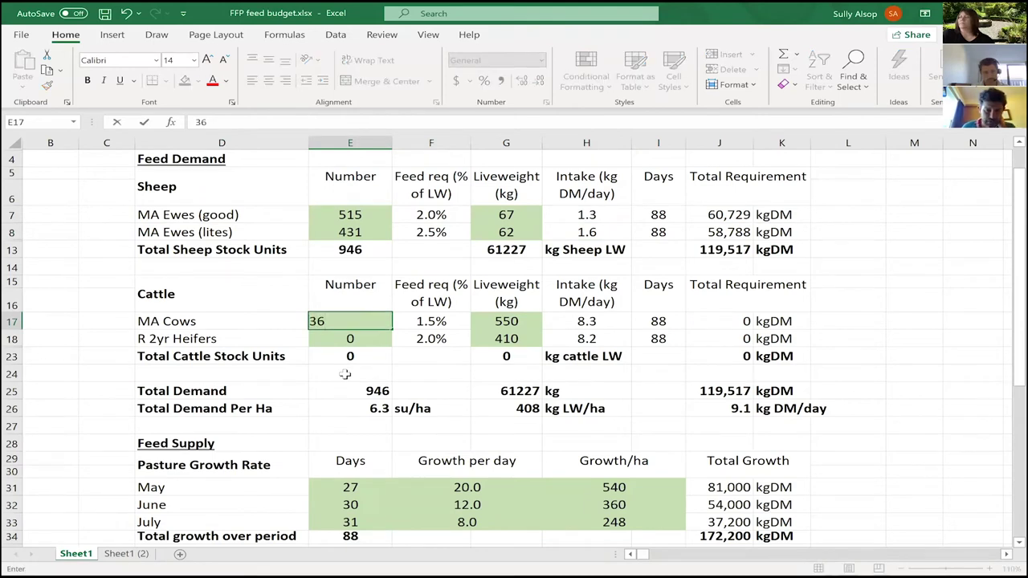
pyautogui.press('Return')
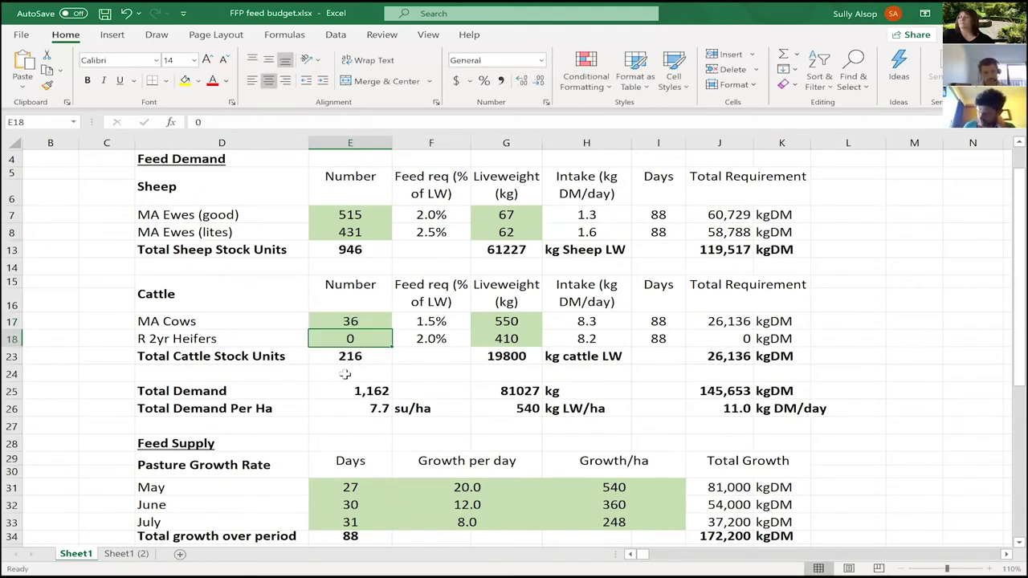
pyautogui.write('107')
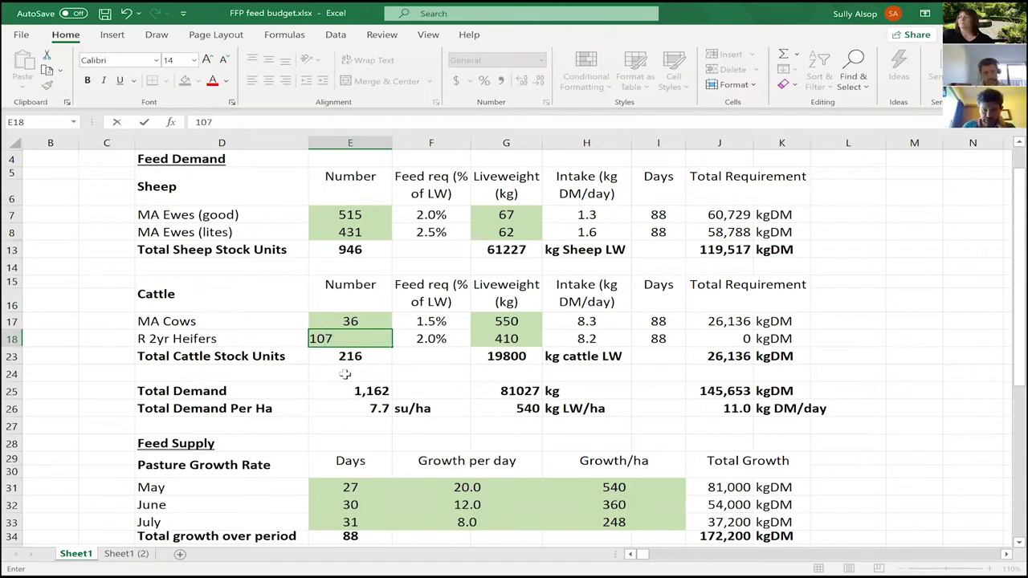
pyautogui.press('Tab')
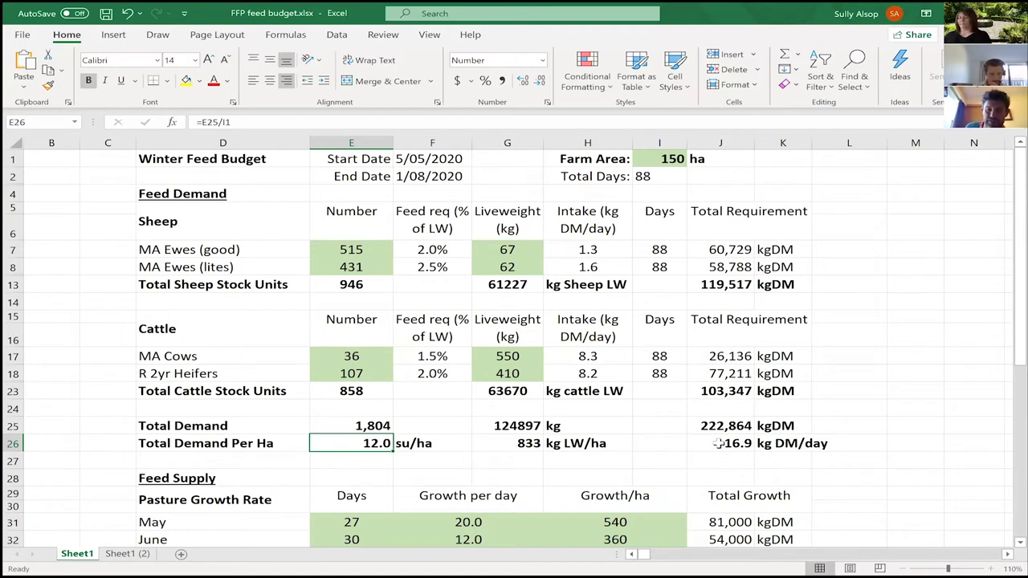
# Step: Examine the daily total demand per hectare and the daily pasture growth rates for May, June and July
pyautogui.click(717, 444)
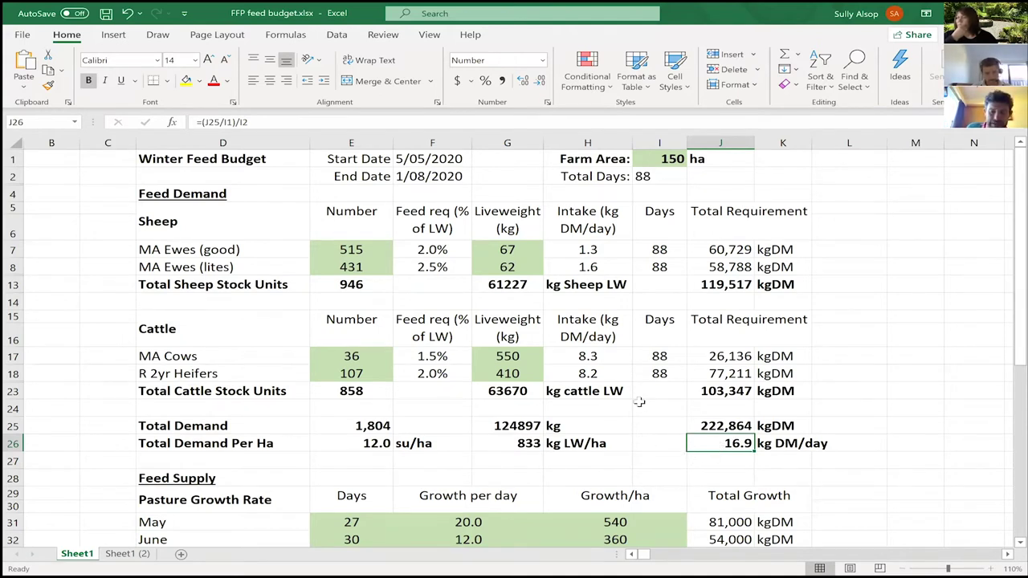
pyautogui.scroll(-1, 638, 401)
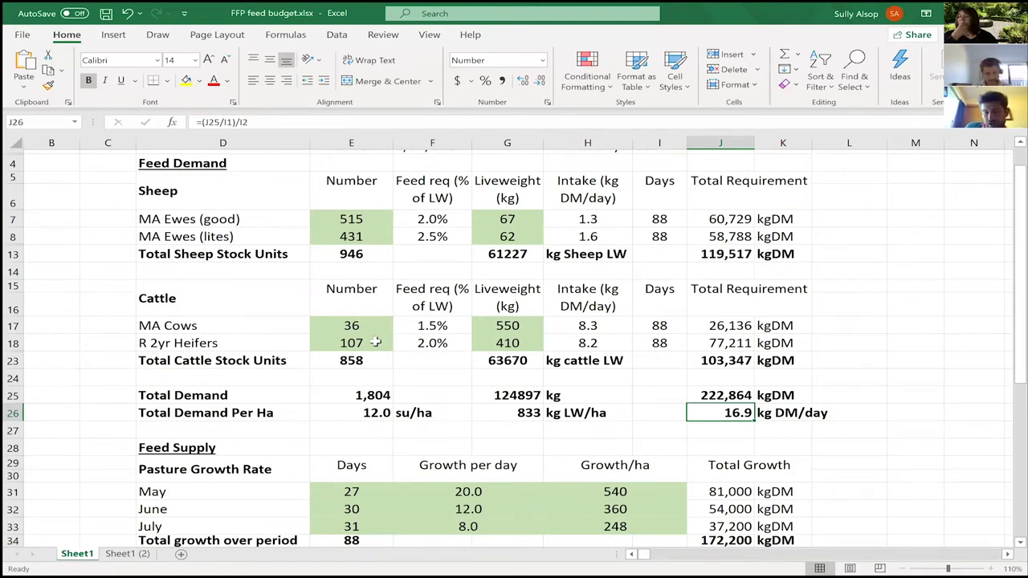
pyautogui.scroll(-2, 437, 351)
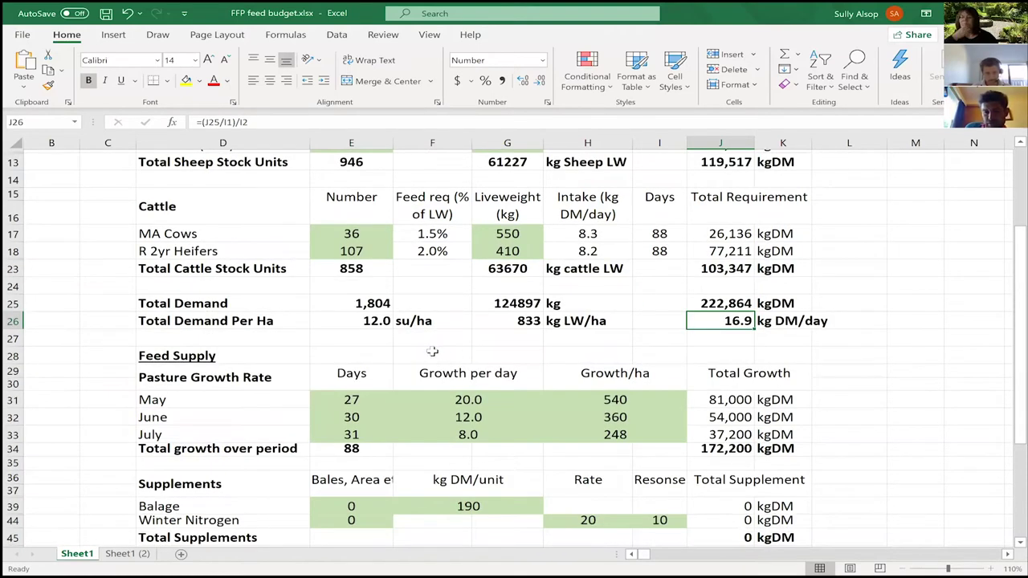
pyautogui.scroll(-1, 406, 349)
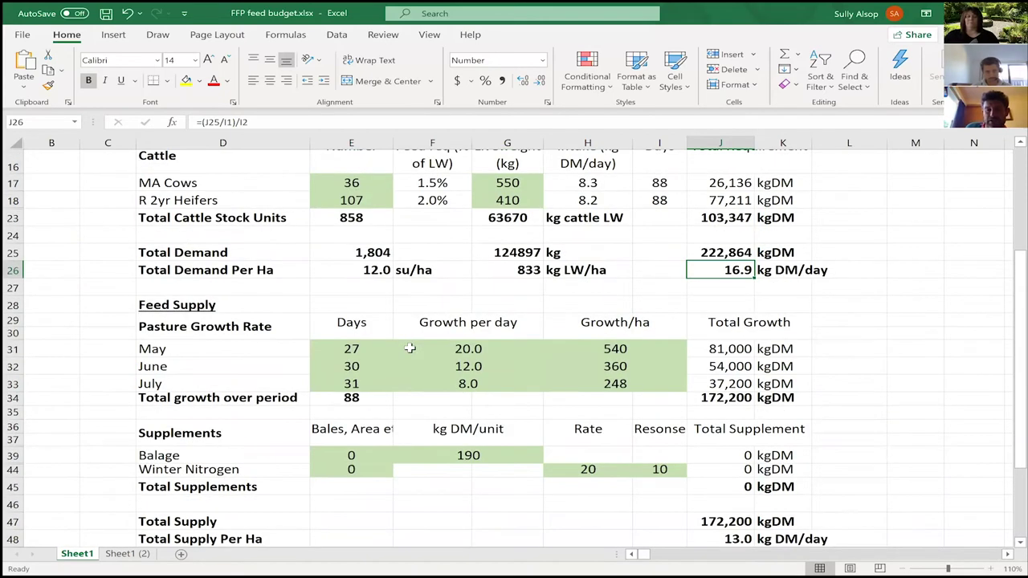
pyautogui.click(408, 349)
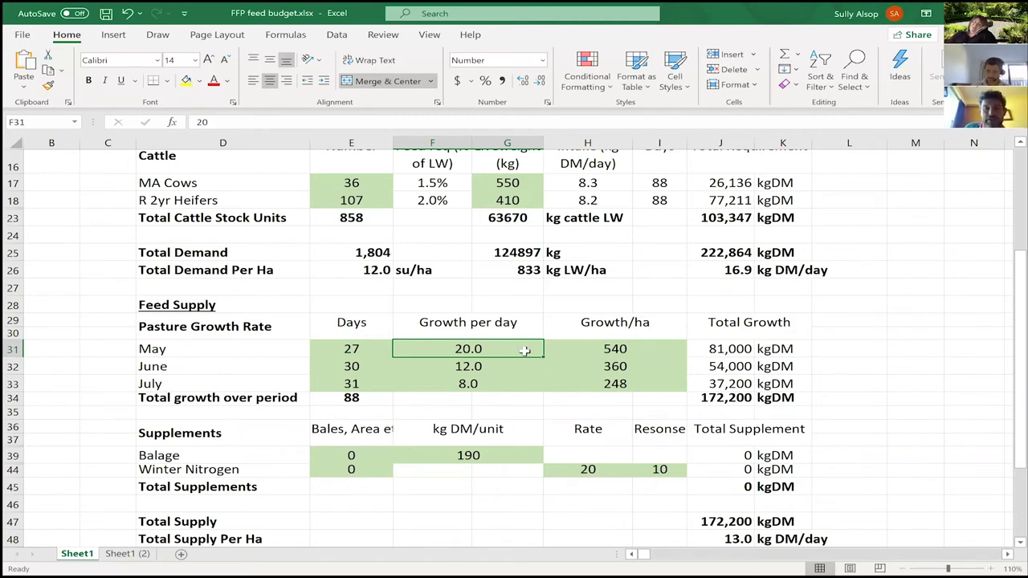
pyautogui.click(469, 366)
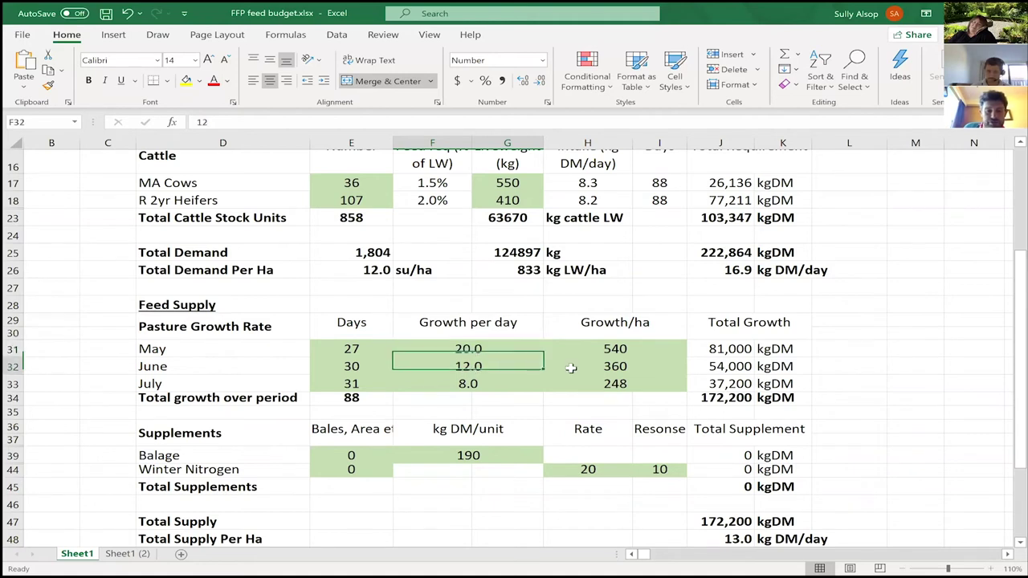
pyautogui.click(497, 385)
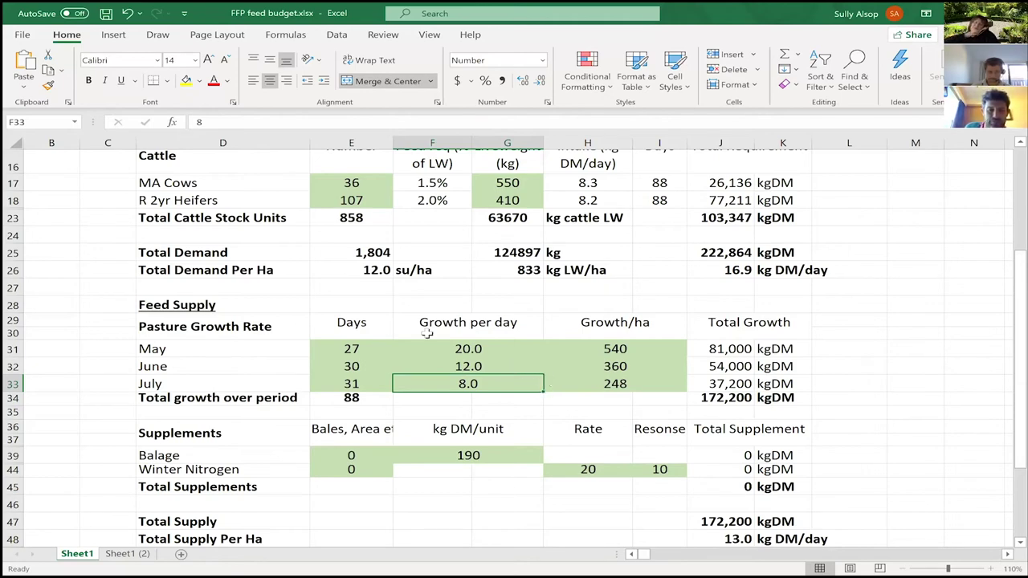
# Step: Compare the stock feed demand with the total supply per hectare and review the supplements and pasture cover rows
pyautogui.scroll(-3, 399, 307)
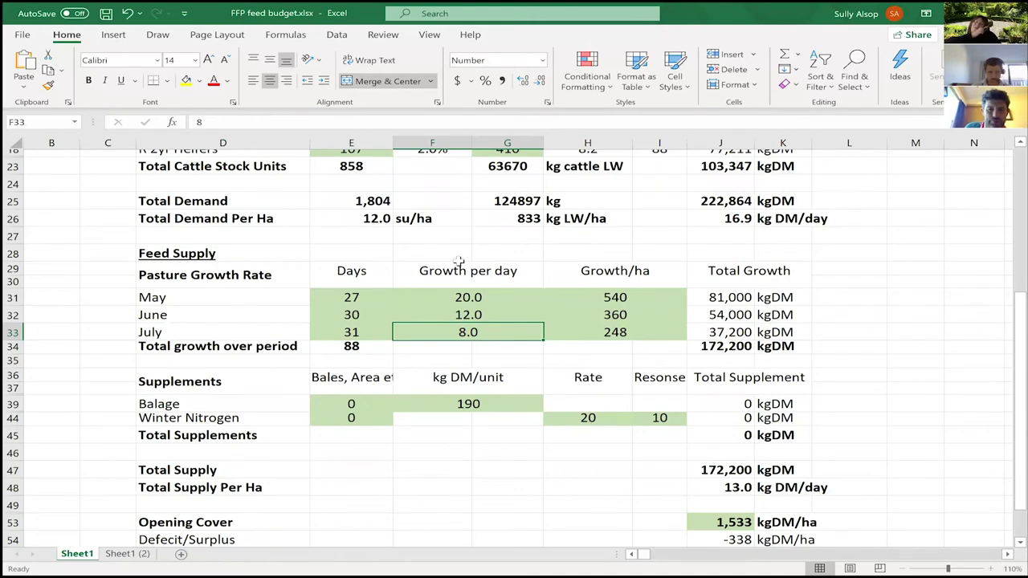
pyautogui.scroll(3, 292, 386)
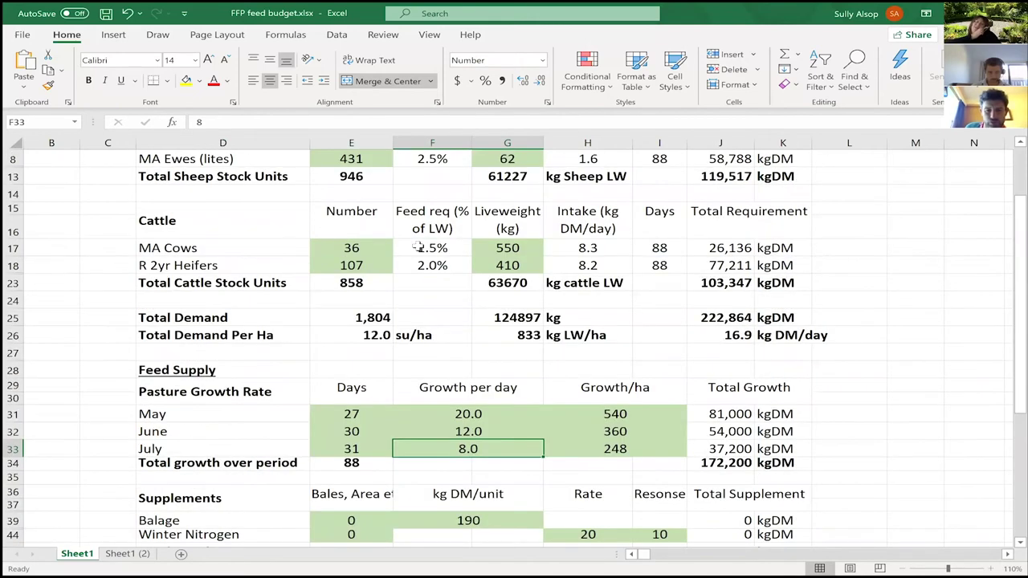
pyautogui.scroll(2, 451, 391)
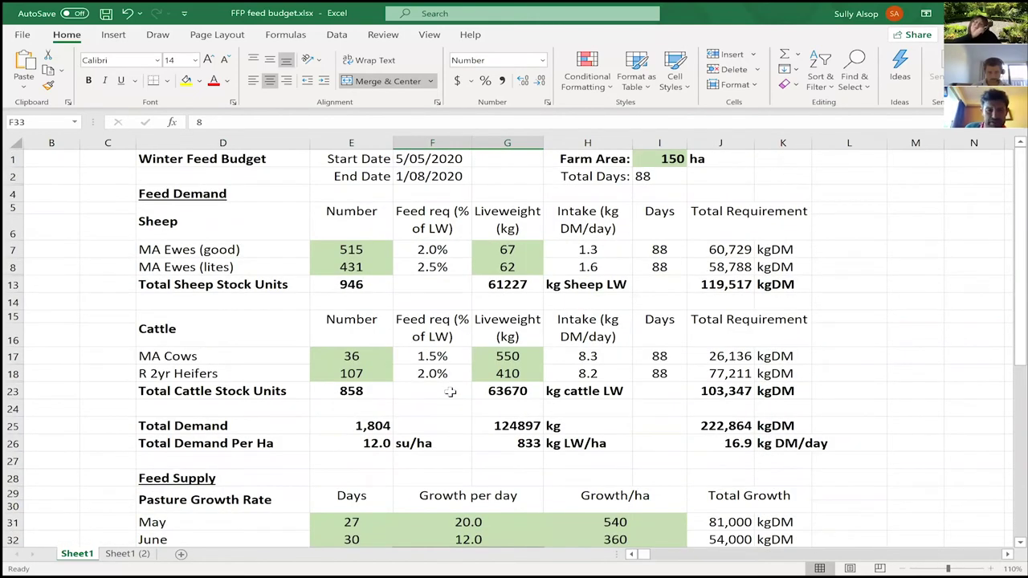
pyautogui.scroll(-5, 458, 382)
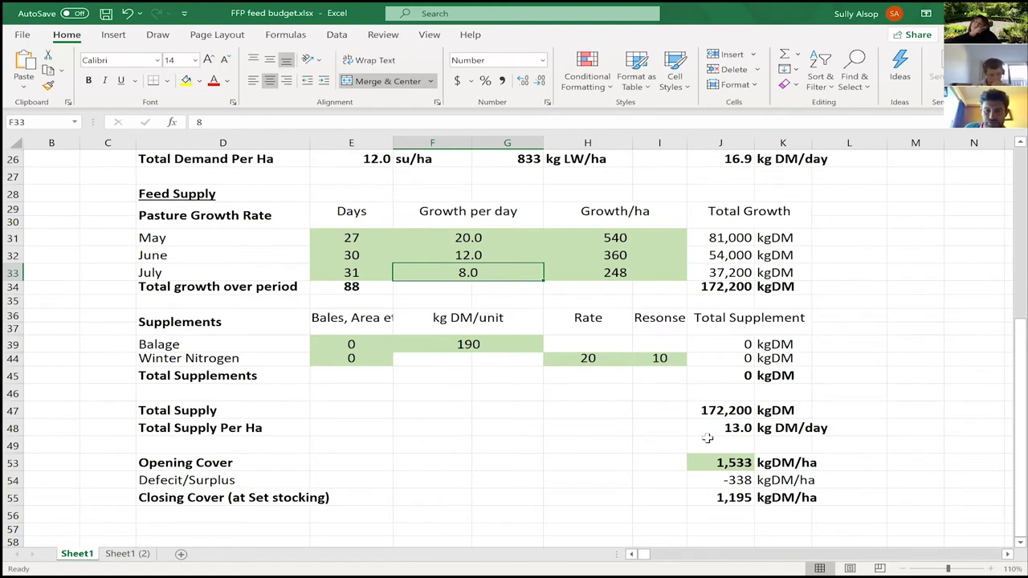
pyautogui.click(712, 428)
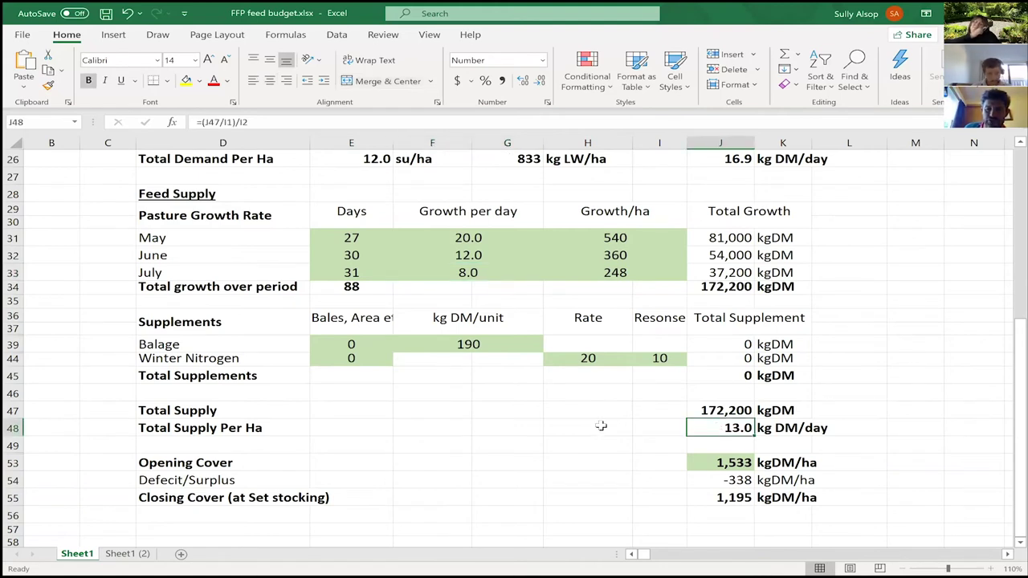
pyautogui.scroll(1, 601, 426)
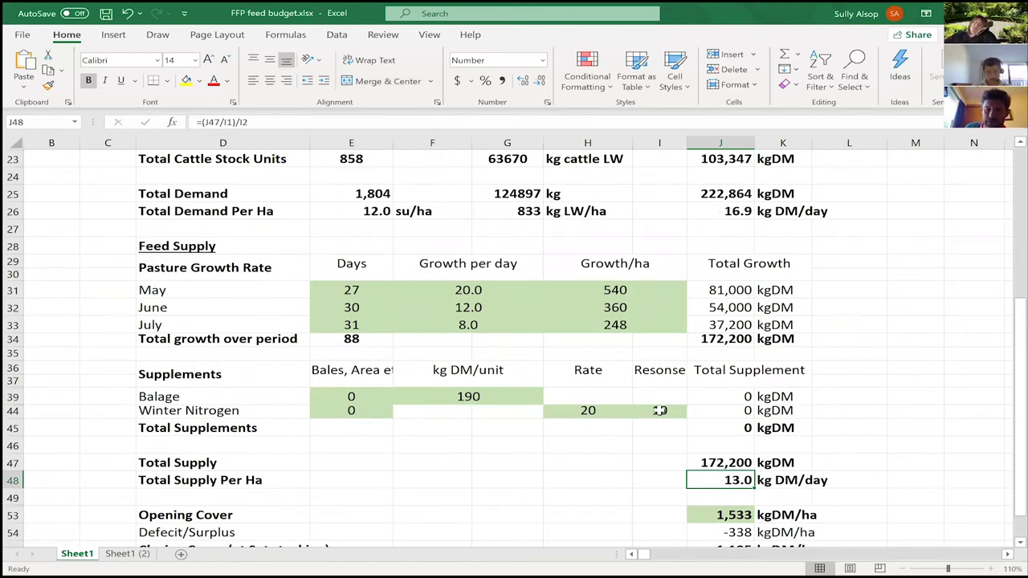
pyautogui.scroll(-1, 580, 464)
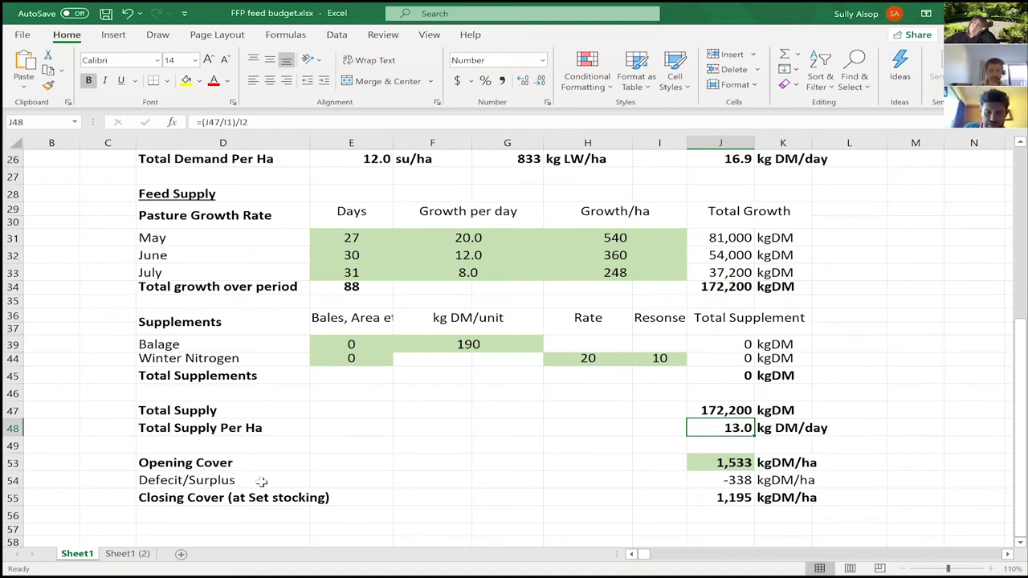
# Step: Check the opening cover value and the closing cover formula at set stocking
pyautogui.click(699, 465)
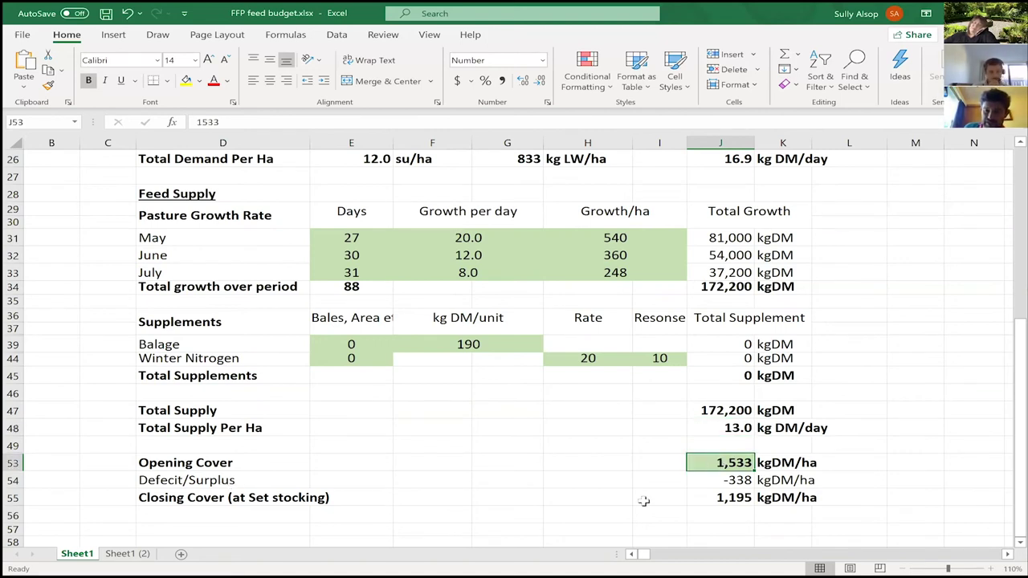
pyautogui.click(708, 498)
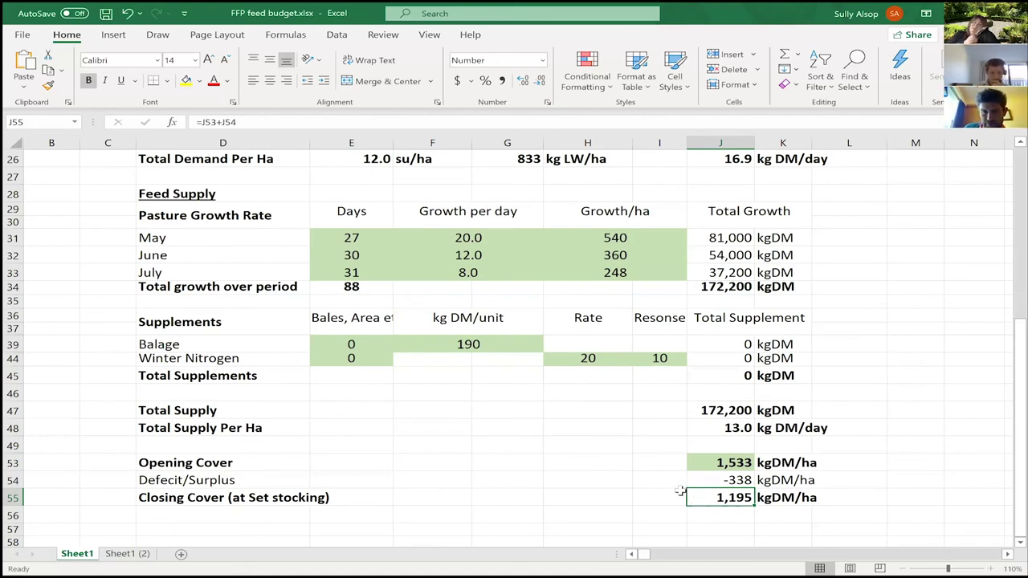
# Step: Reduce the number of MA Ewes (lites) in the sheep feed demand to 281
pyautogui.scroll(1, 680, 491)
pyautogui.scroll(3, 357, 269)
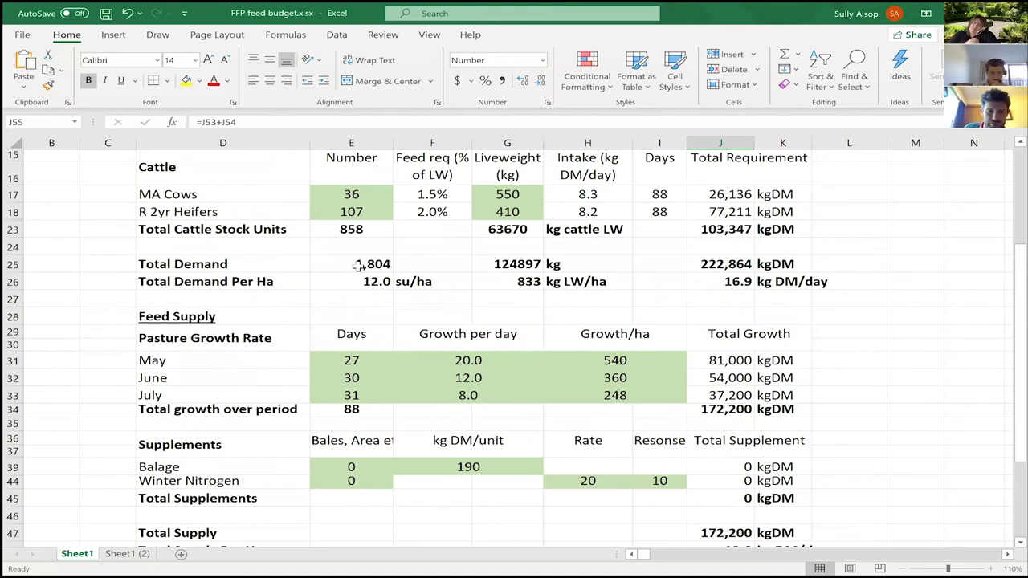
pyautogui.hotkey('ctrl', 'z')
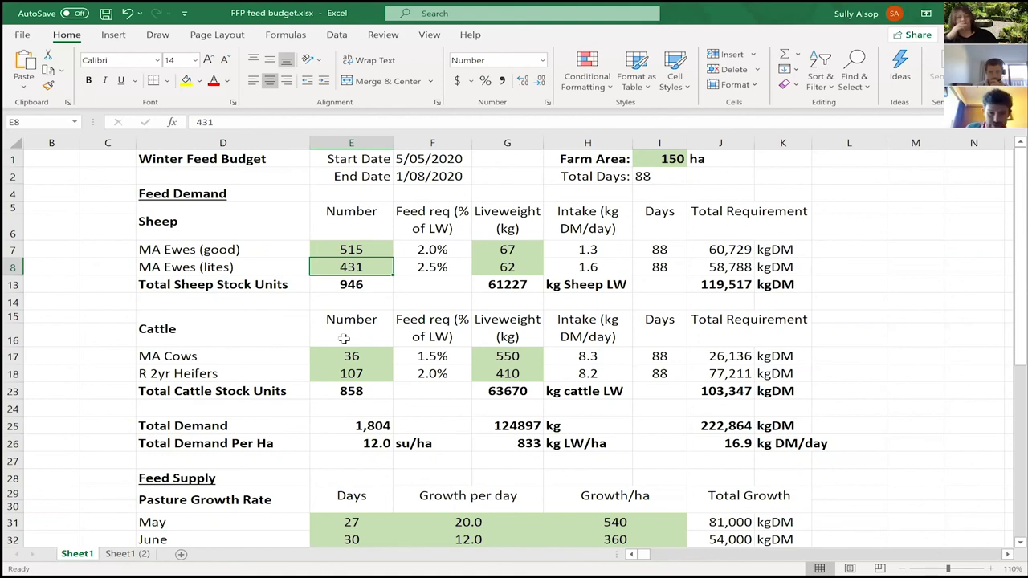
pyautogui.write('281')
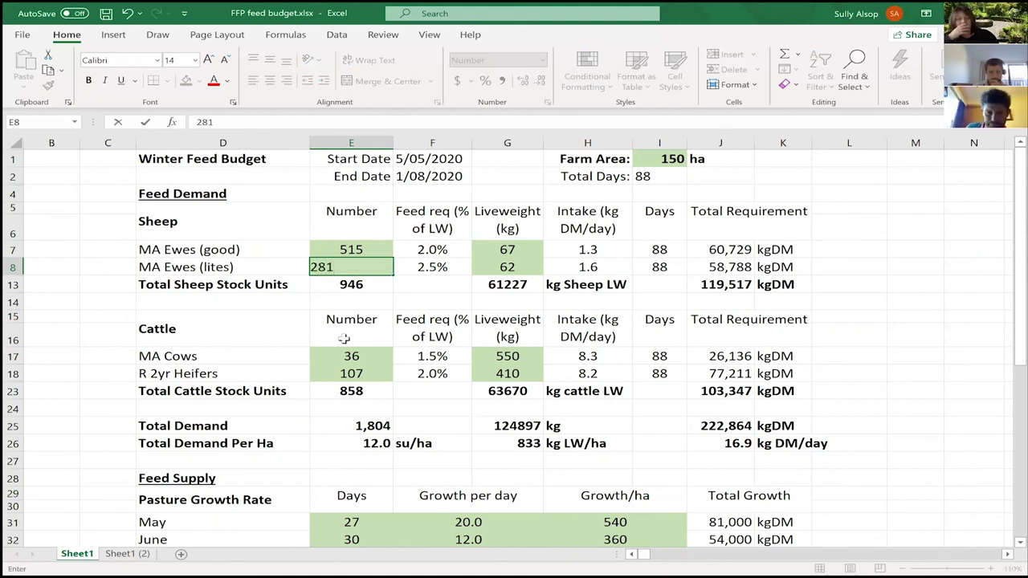
pyautogui.press('Return')
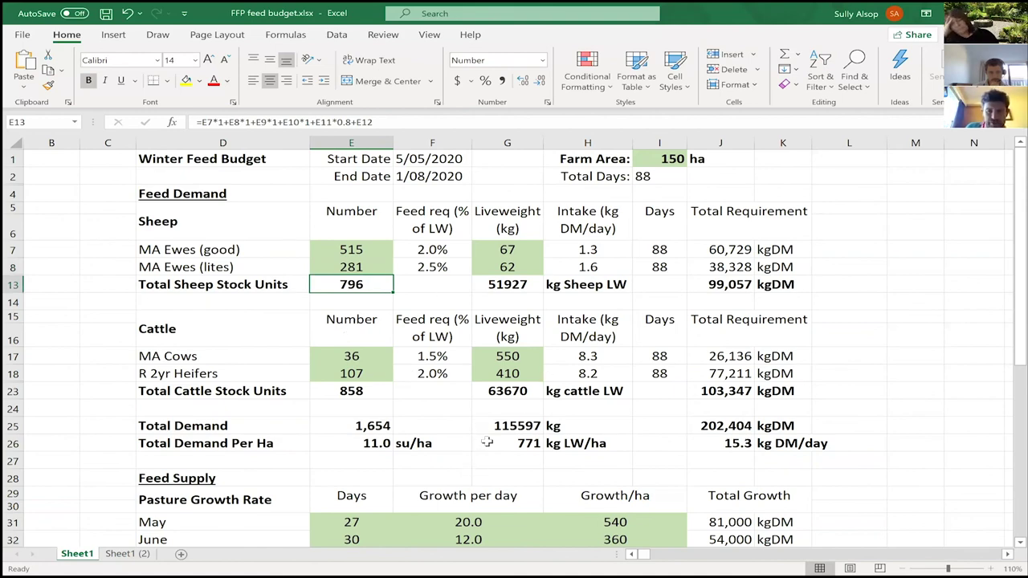
# Step: Review the deficit/surplus per hectare and the closing cover against the opening cover with the reduced ewe number
pyautogui.scroll(-1, 504, 434)
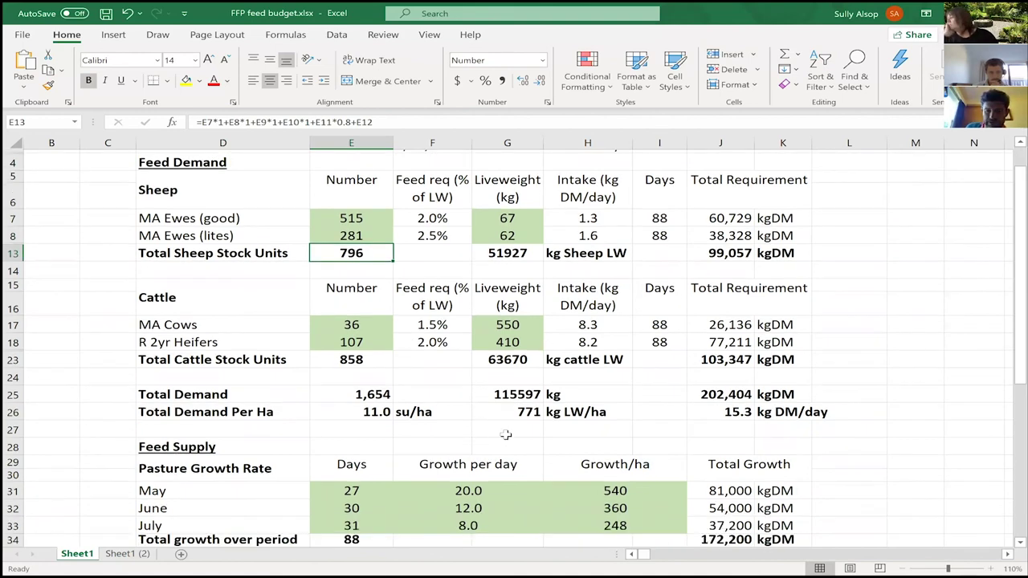
pyautogui.scroll(-1, 683, 428)
pyautogui.scroll(-6, 727, 432)
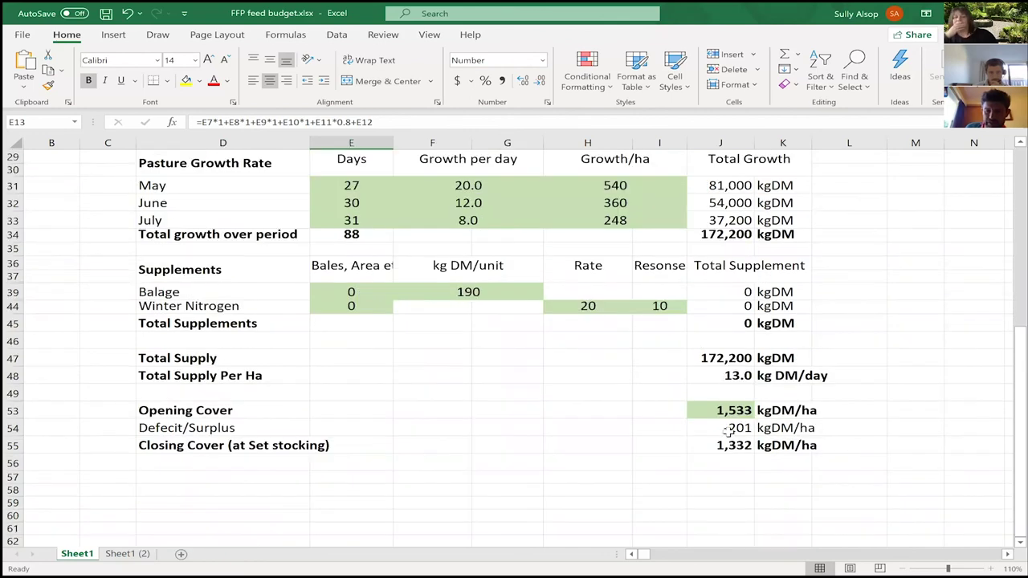
pyautogui.click(730, 430)
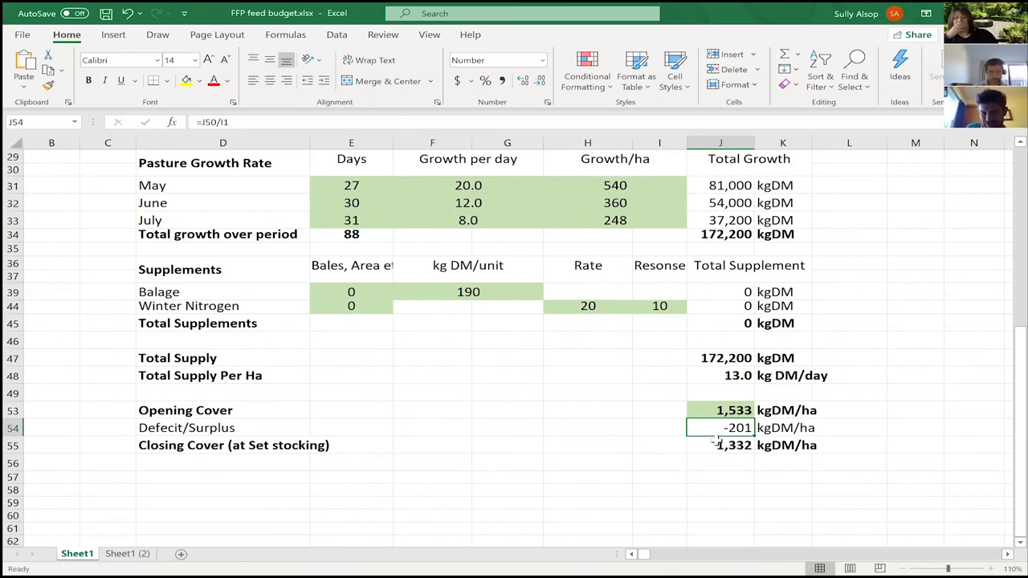
pyautogui.scroll(1, 717, 443)
pyautogui.scroll(1, 717, 440)
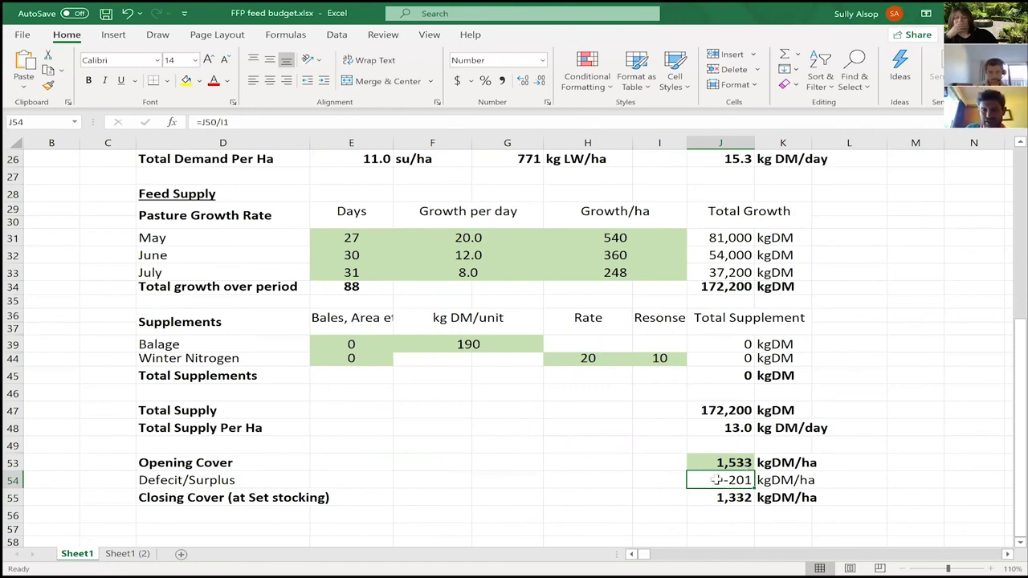
# Step: Check the number of R 2yr Heifers in the cattle feed demand and review the feed supply figures
pyautogui.scroll(5, 477, 441)
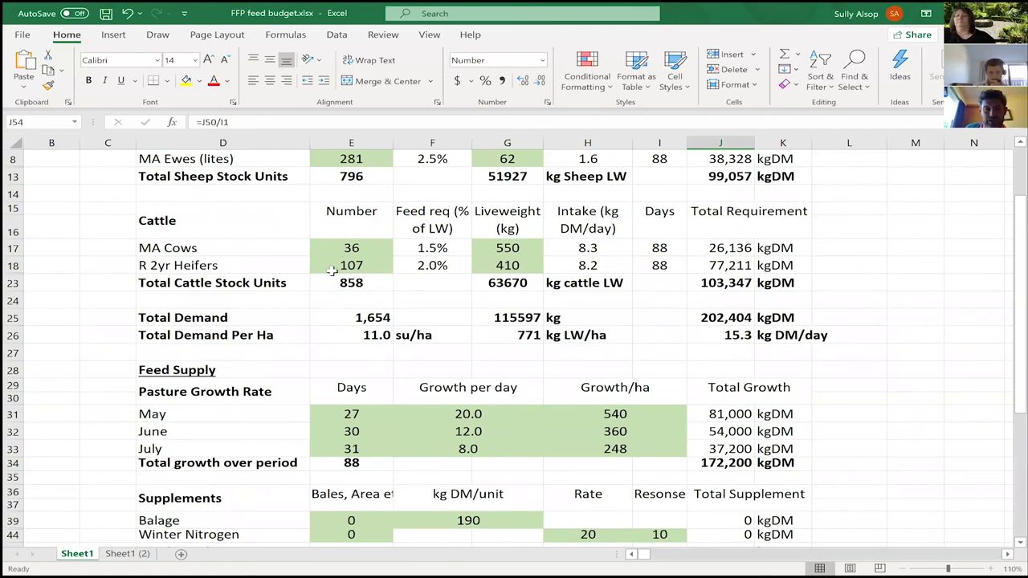
pyautogui.click(339, 265)
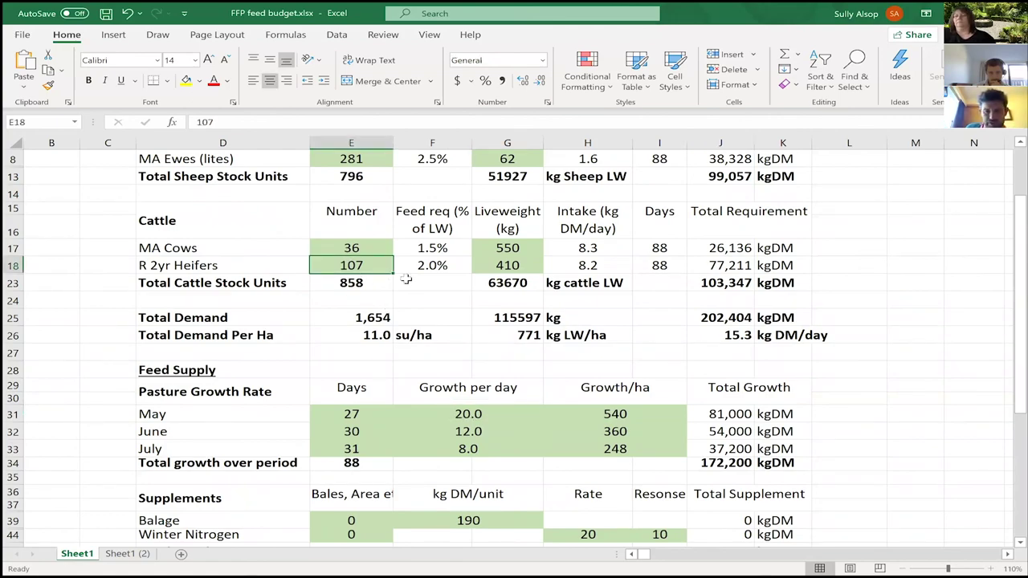
pyautogui.scroll(-3, 500, 433)
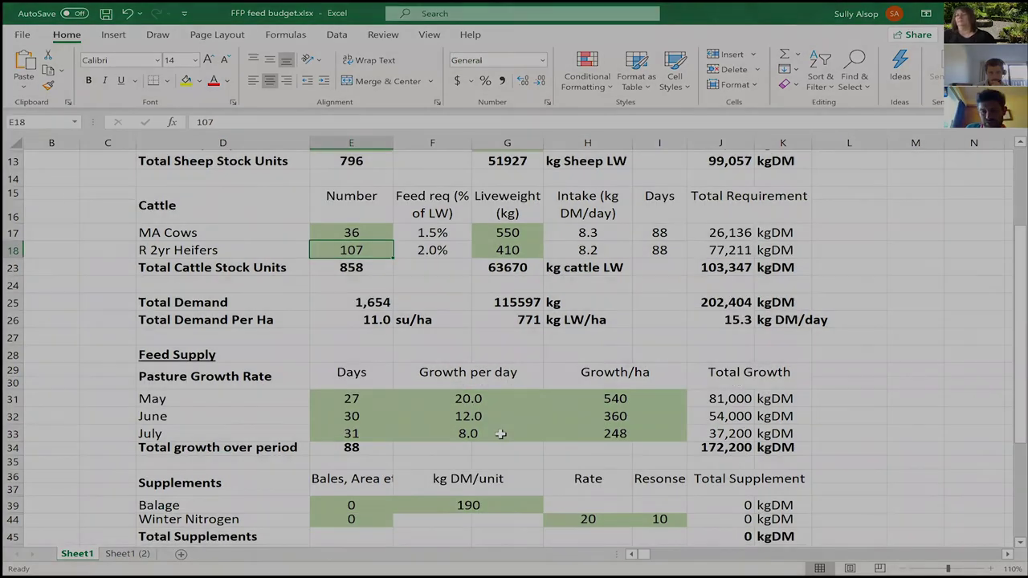